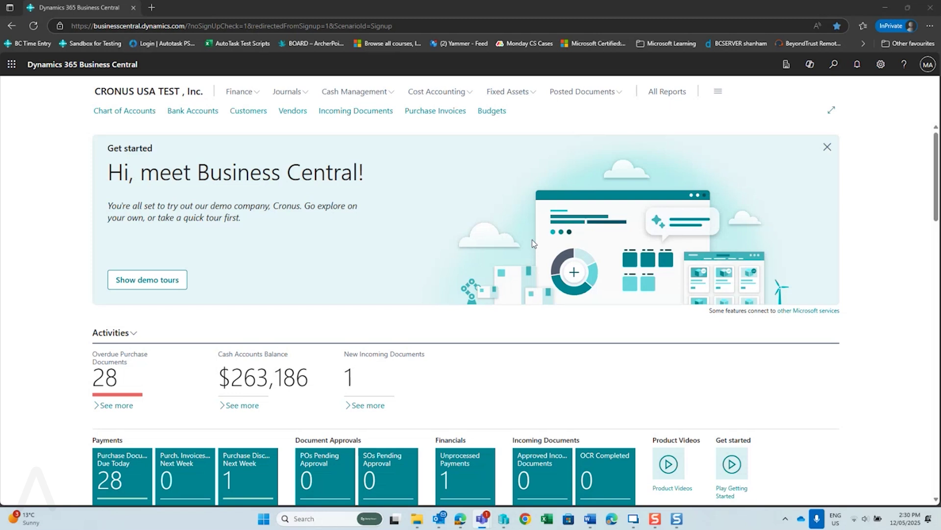
Look up the Copilot & AI capabilities page, then return to the role centre.
{"action": "left_click", "coordinate": [834, 66]}
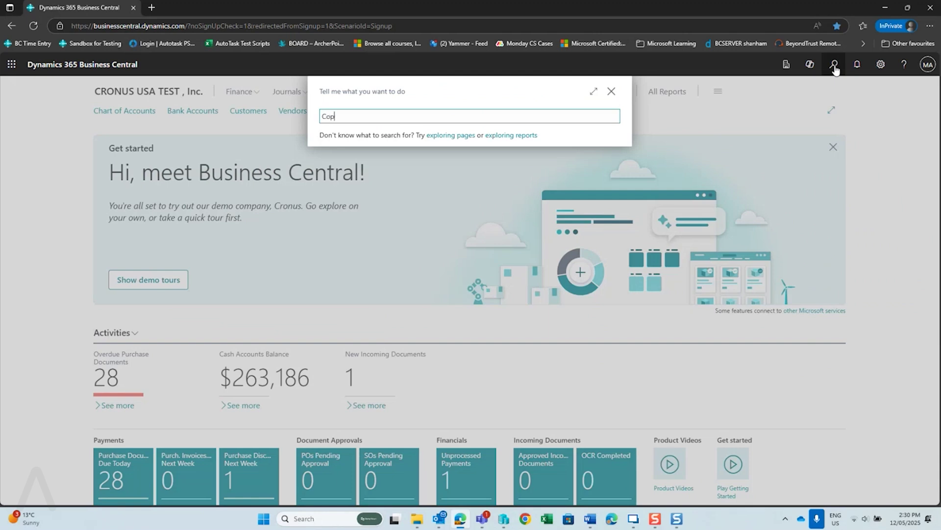
{"action": "type", "text": "Copilot"}
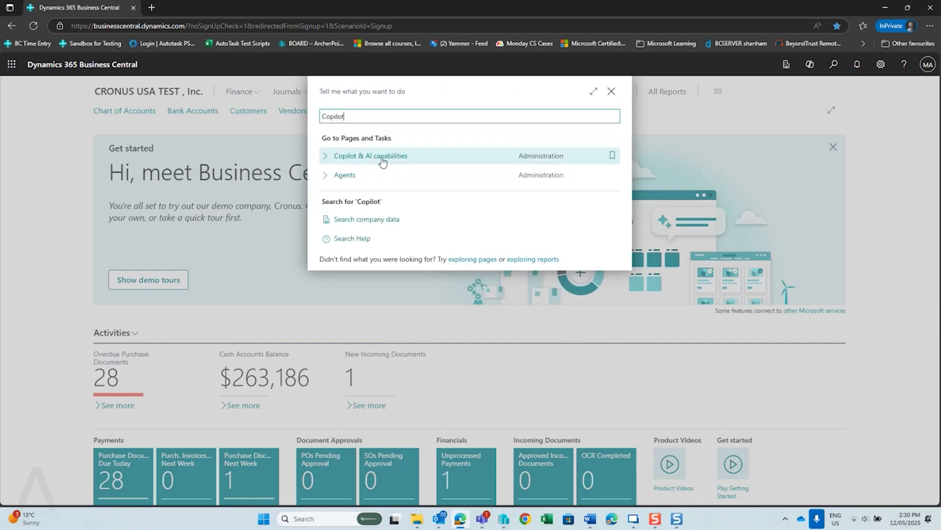
{"action": "left_click", "coordinate": [383, 161]}
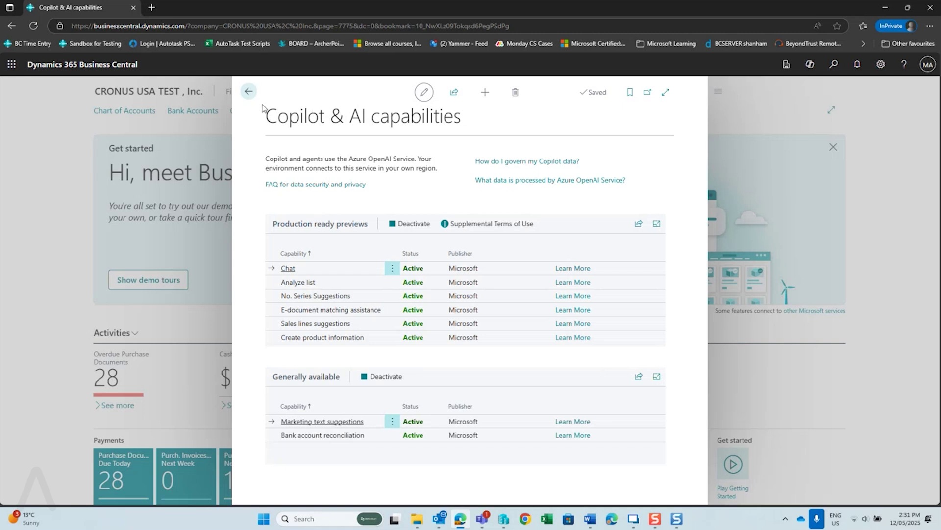
{"action": "left_click", "coordinate": [249, 93]}
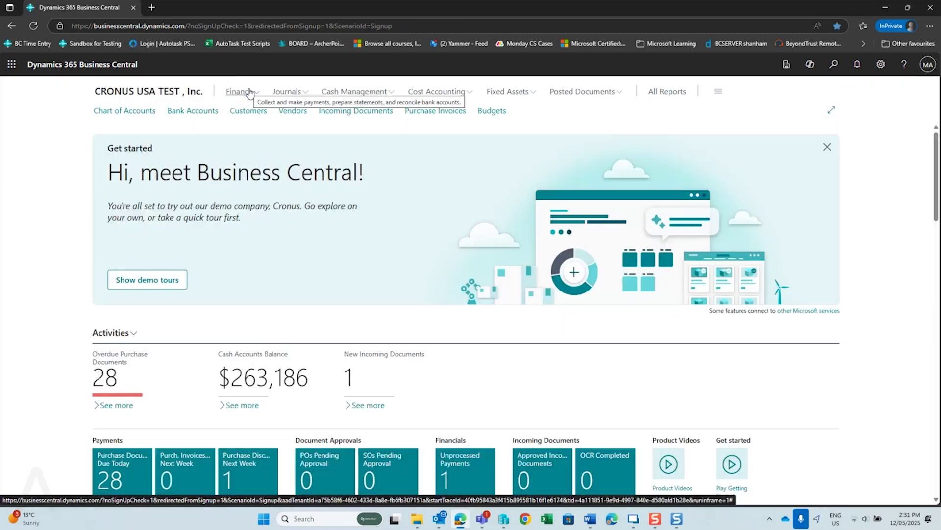
Find Bank Account Reconciliations by searching 'bank' and start Copilot's Reconcile.
{"action": "left_click", "coordinate": [833, 67]}
{"action": "type", "text": "bank recon"}
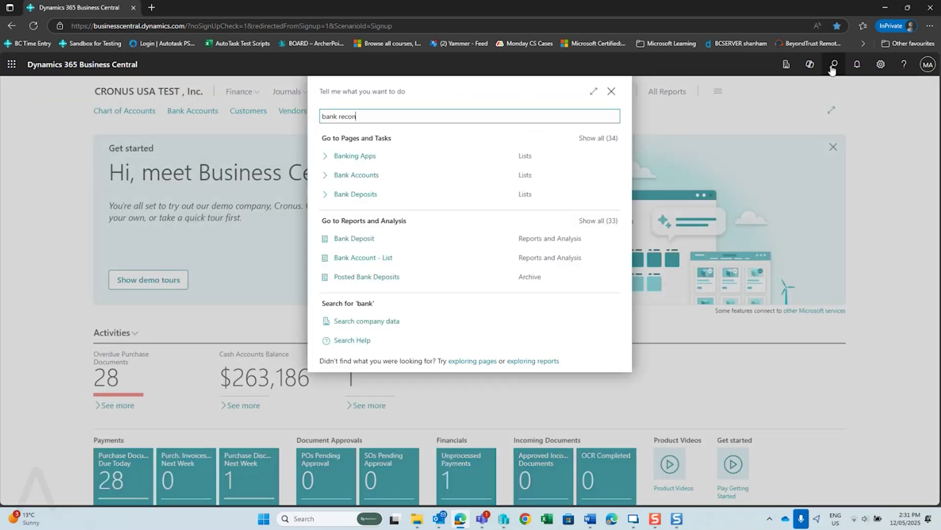
{"action": "left_click", "coordinate": [380, 157]}
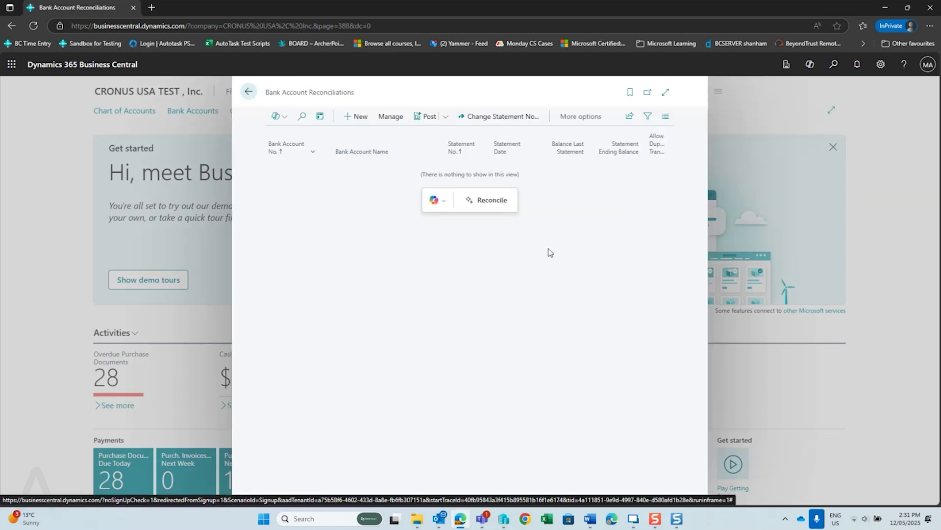
{"action": "left_click", "coordinate": [439, 201]}
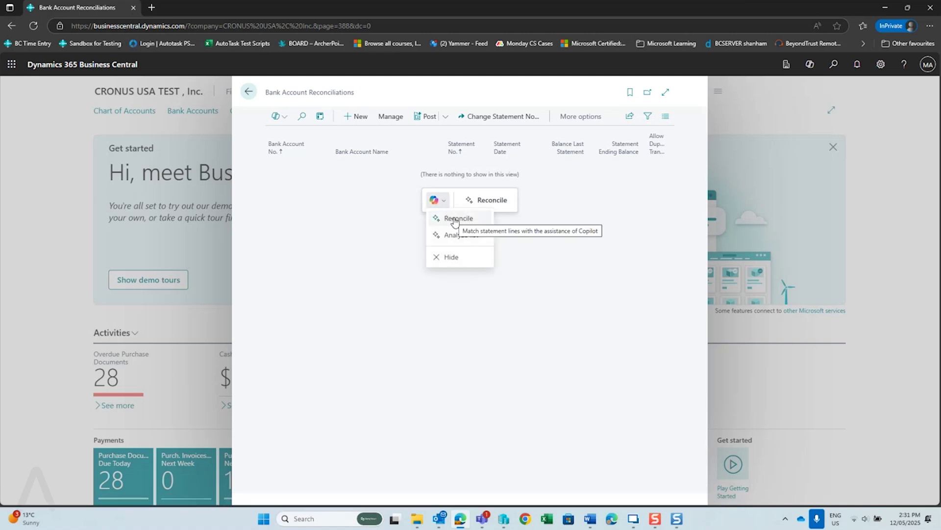
{"action": "left_click", "coordinate": [455, 219]}
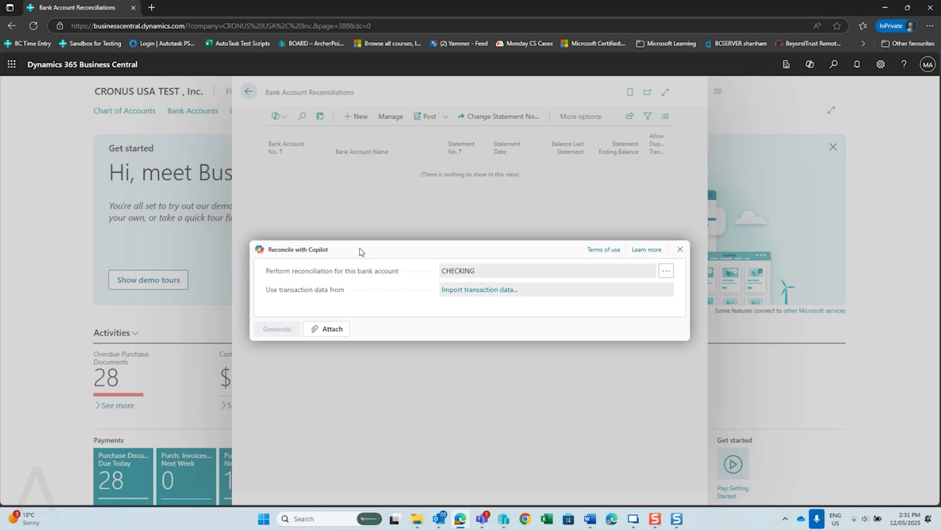
Keep CHECKING as the bank account, decline the Bank Accounts list, and choose Import transaction data.
{"action": "mouse_move", "coordinate": [295, 273]}
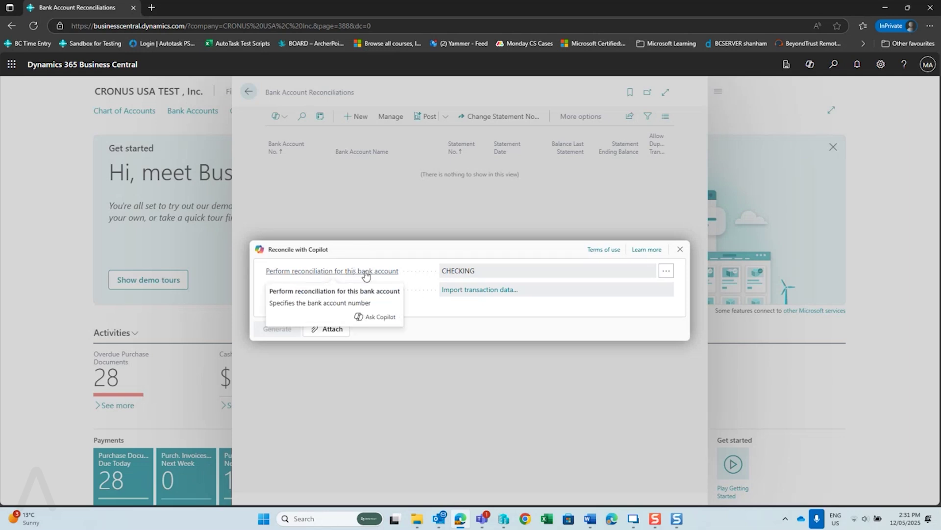
{"action": "left_click", "coordinate": [666, 273]}
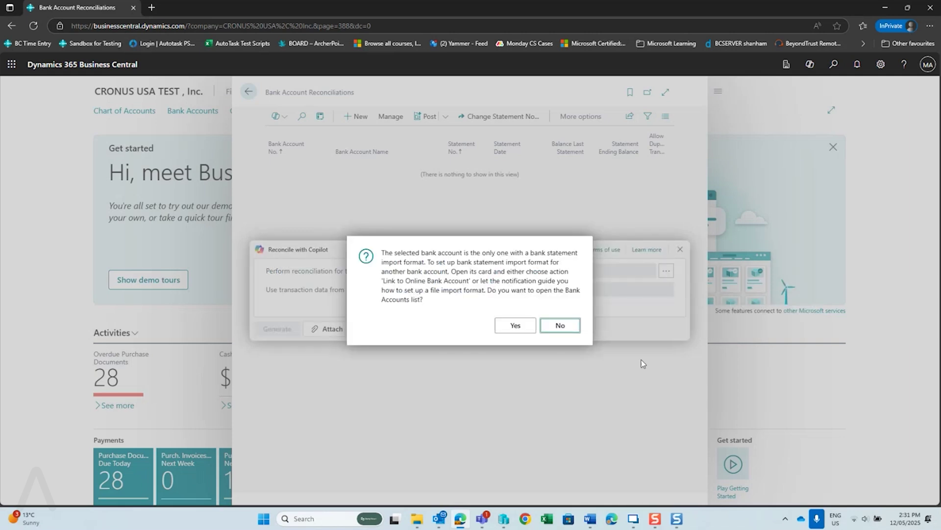
{"action": "left_click", "coordinate": [558, 326]}
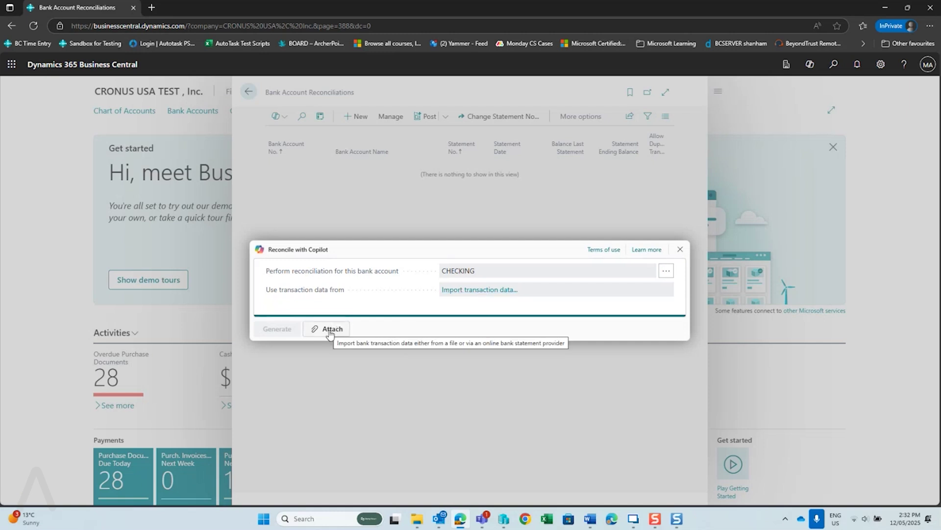
{"action": "left_click", "coordinate": [501, 292]}
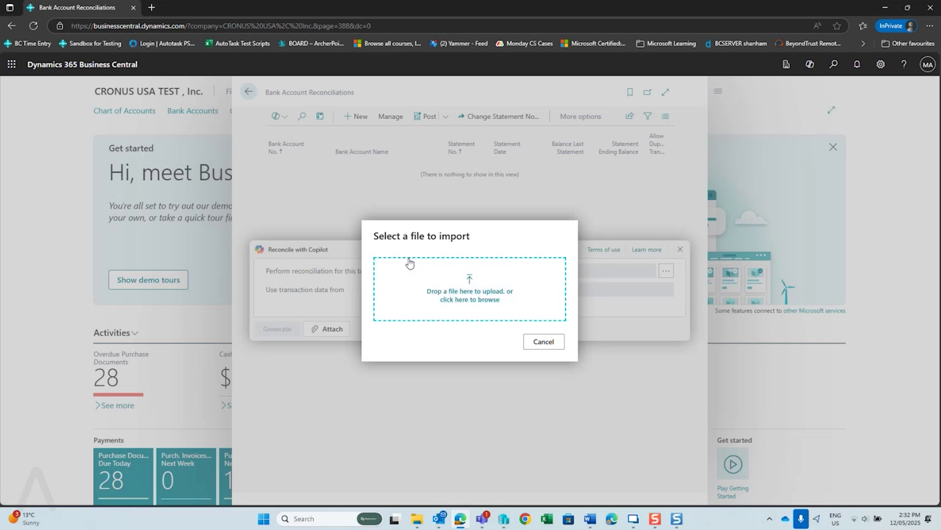
Import Demo Bank Statement for blog March Entries.csv from the Desktop as statement 45.
{"action": "left_click", "coordinate": [470, 299]}
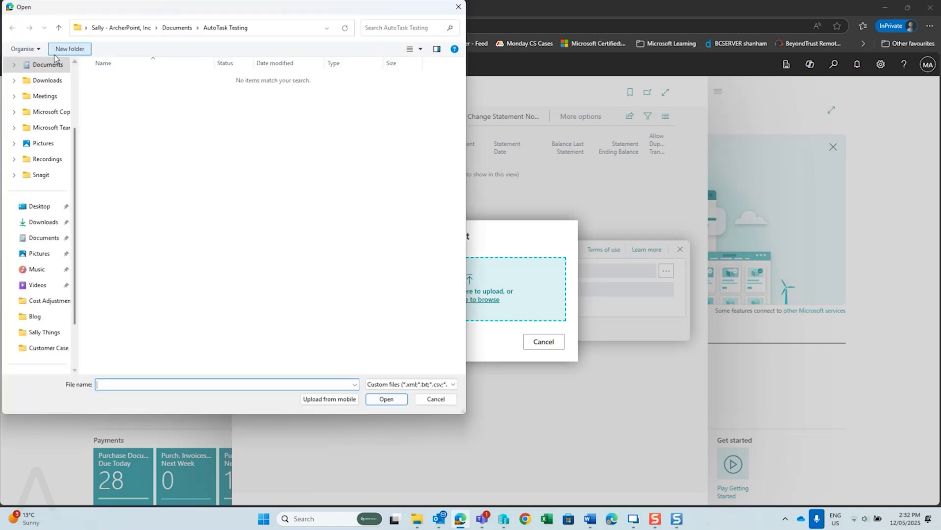
{"action": "left_click_drag", "start_coordinate": [77, 151], "coordinate": [77, 58]}
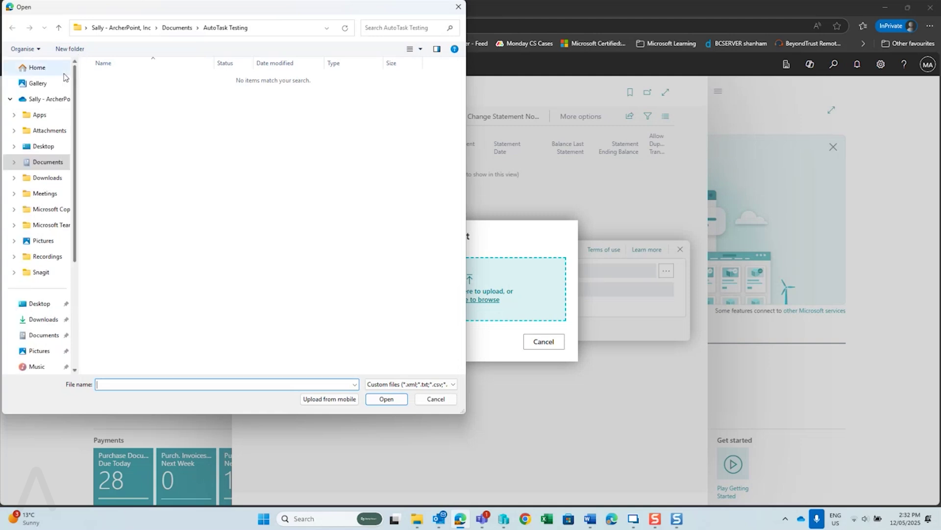
{"action": "left_click", "coordinate": [50, 147]}
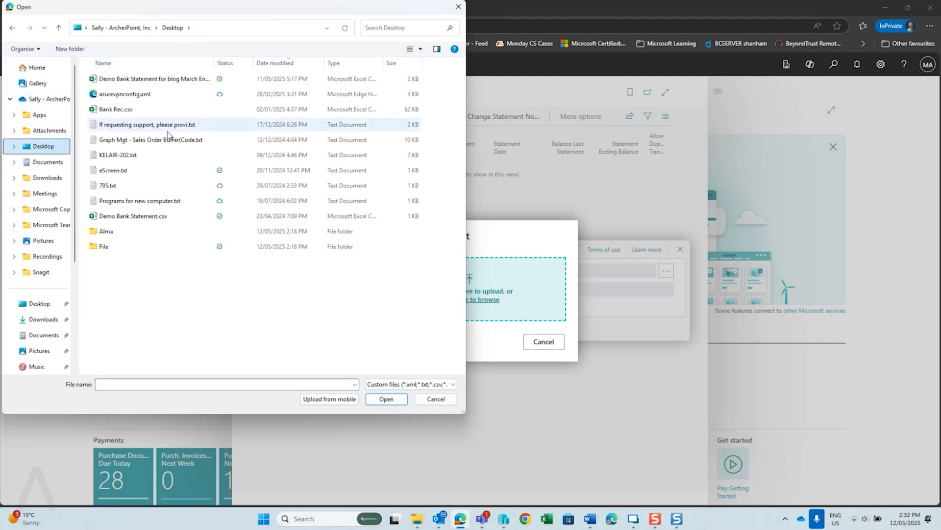
{"action": "left_click", "coordinate": [145, 80]}
{"action": "double_click", "coordinate": [144, 80]}
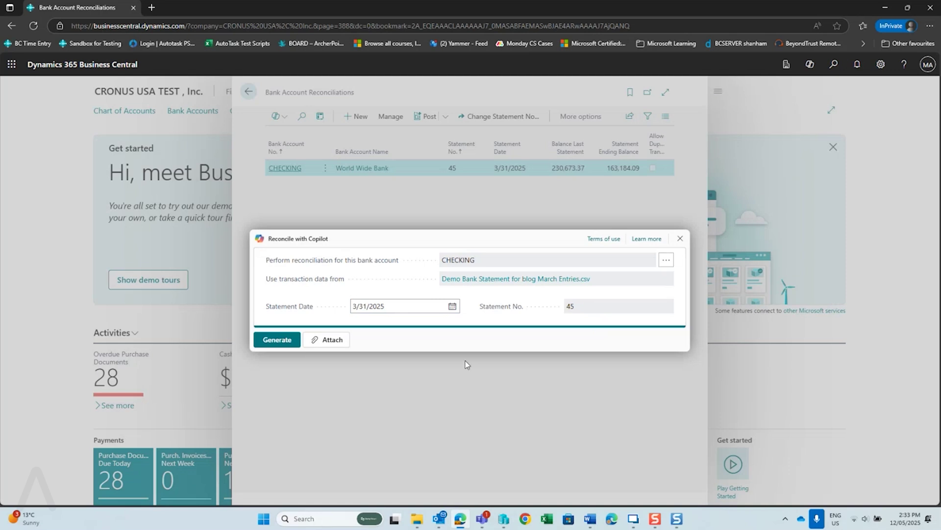
Generate Copilot match proposals and inspect entry 4616 proposed for the Adatum payment.
{"action": "left_click", "coordinate": [278, 341]}
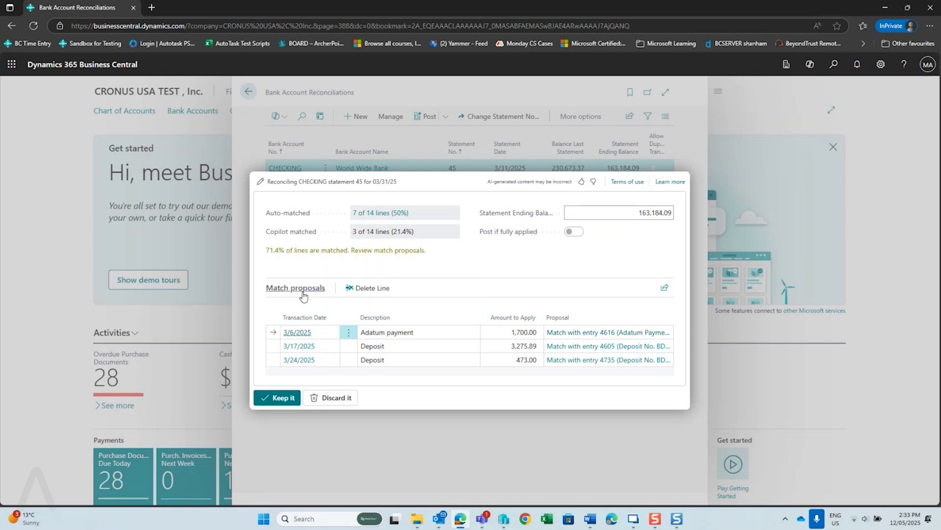
{"action": "left_click", "coordinate": [598, 336]}
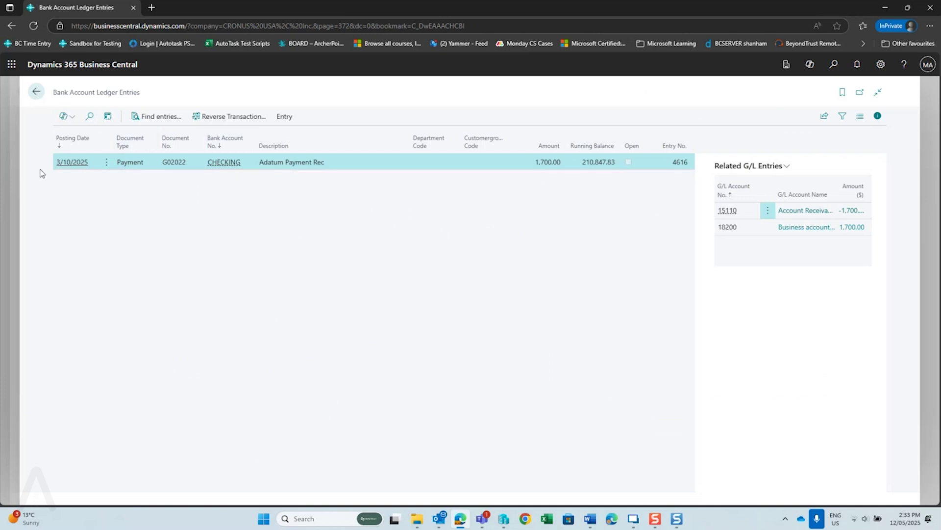
Return from ledger entry 4616 and keep Copilot's three match proposals.
{"action": "left_click", "coordinate": [37, 92]}
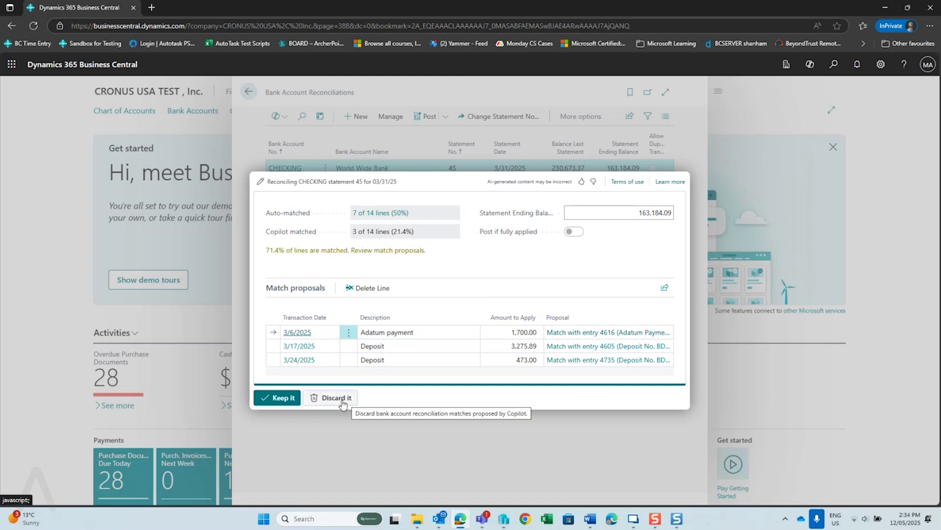
{"action": "left_click", "coordinate": [284, 398]}
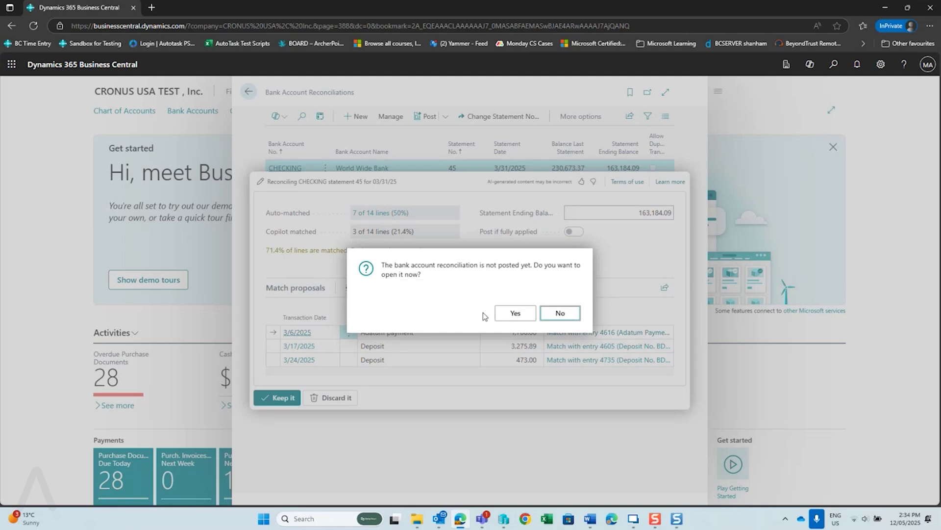
Open the unposted CHECKING 45 reconciliation and expand it to full width.
{"action": "left_click", "coordinate": [513, 319]}
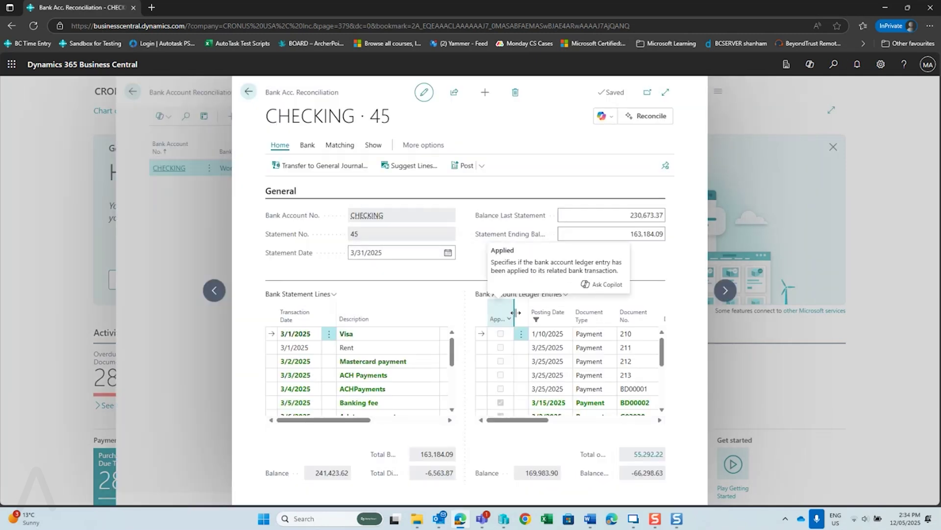
{"action": "left_click", "coordinate": [666, 93]}
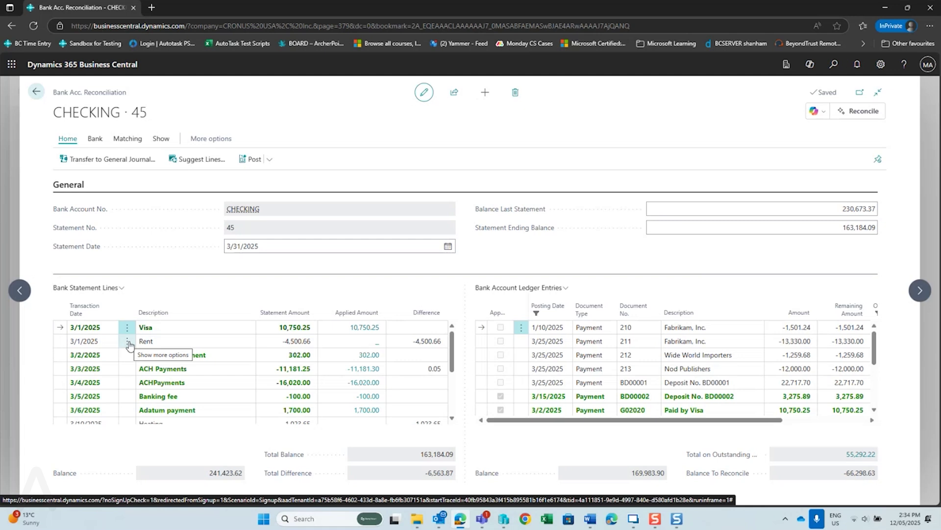
Select the unmatched Rent, Heating and Electricity statement lines together.
{"action": "left_click", "coordinate": [129, 344]}
{"action": "left_click", "coordinate": [107, 393]}
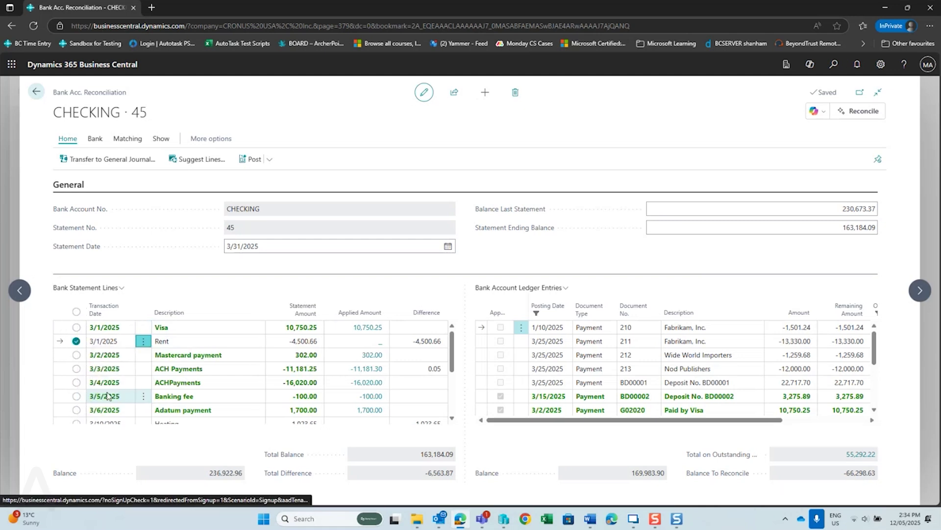
{"action": "scroll", "coordinate": [93, 390], "scroll_direction": "down", "scroll_amount": 1}
{"action": "left_click", "coordinate": [76, 374]}
{"action": "left_click", "coordinate": [76, 415]}
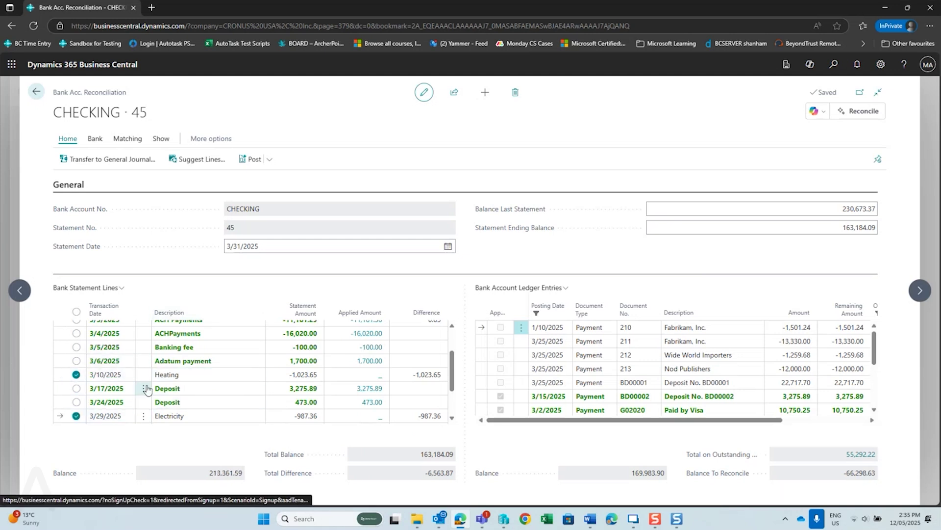
{"action": "left_click", "coordinate": [827, 116]}
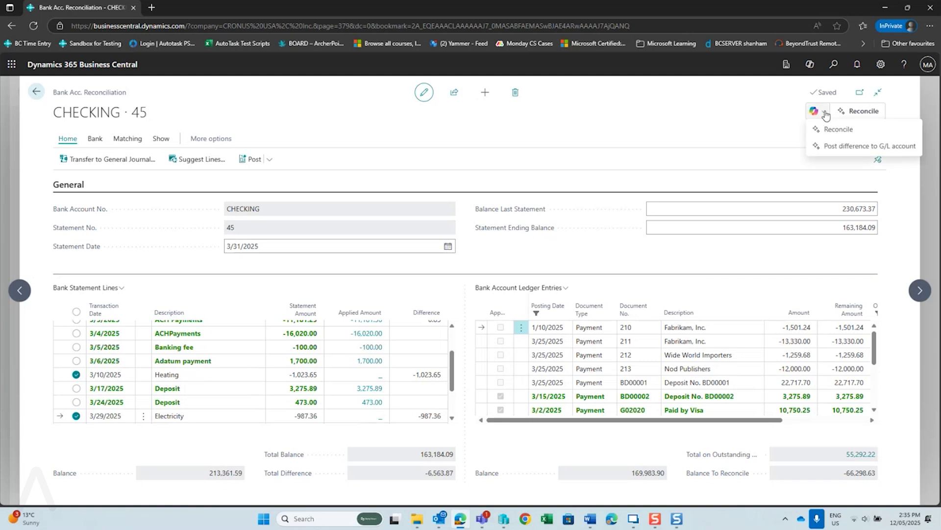
Have Copilot propose G/L accounts 60110, 60130 and 60120 for Rent, Heating and Electricity.
{"action": "left_click", "coordinate": [841, 146]}
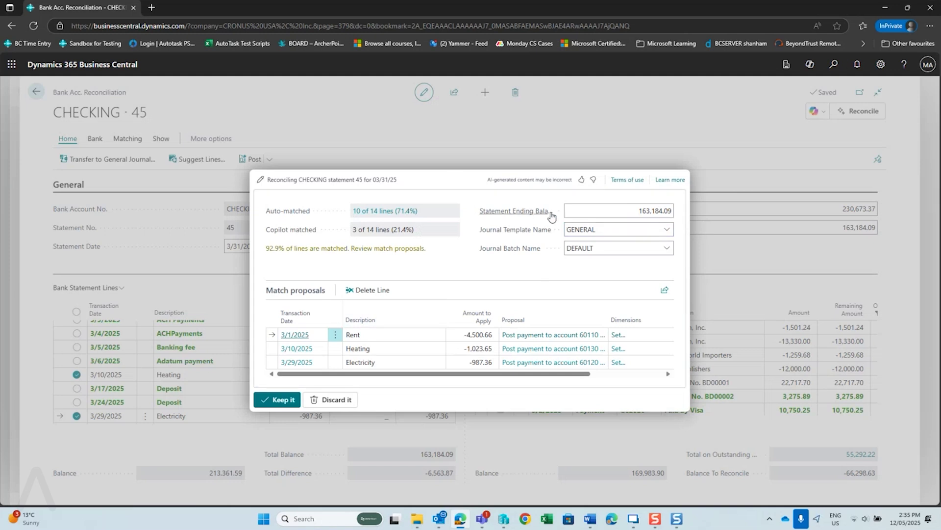
{"action": "left_click", "coordinate": [592, 338]}
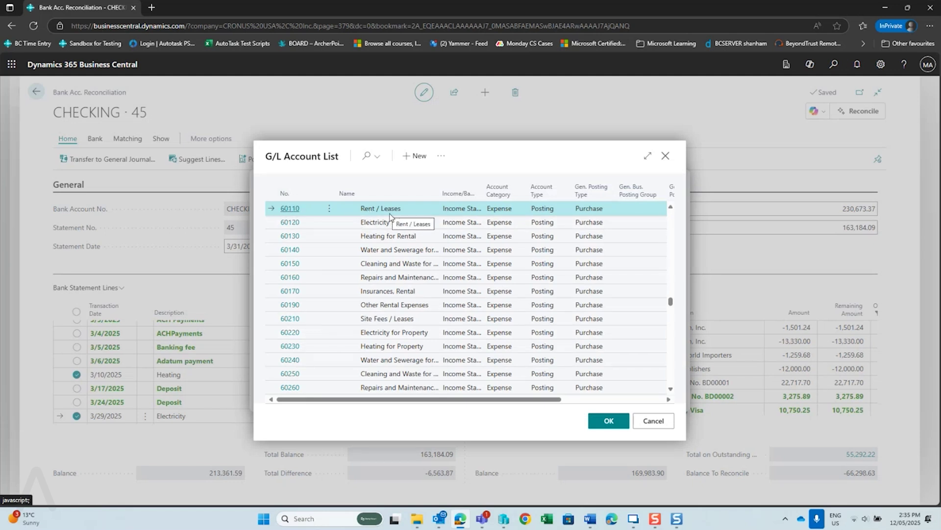
{"action": "left_click", "coordinate": [608, 420]}
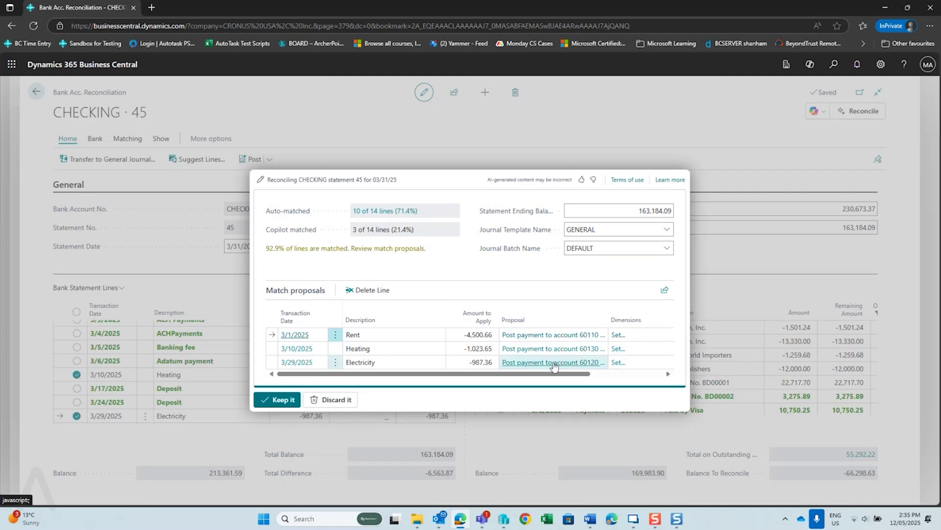
Keep the G/L proposals and review the statement lines, now at -52.20 difference.
{"action": "left_click", "coordinate": [285, 400]}
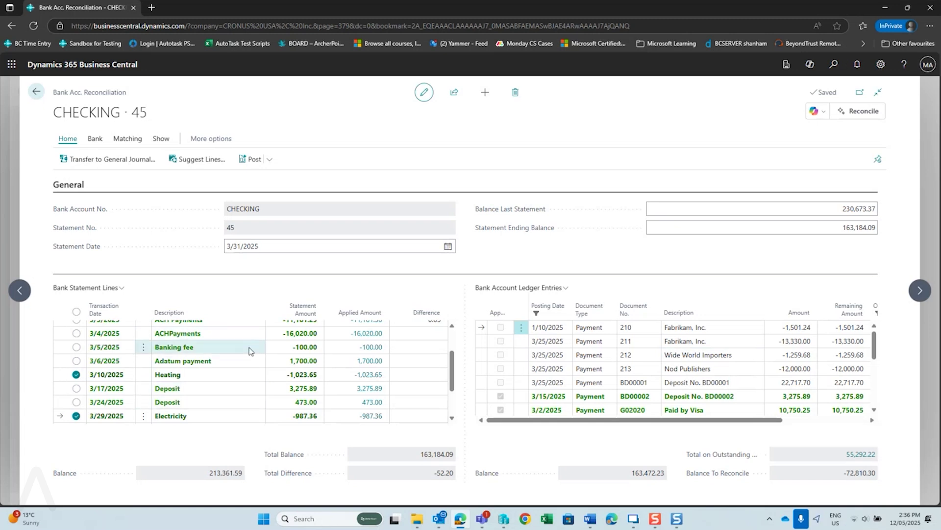
{"action": "scroll", "coordinate": [250, 353], "scroll_direction": "down", "scroll_amount": 2}
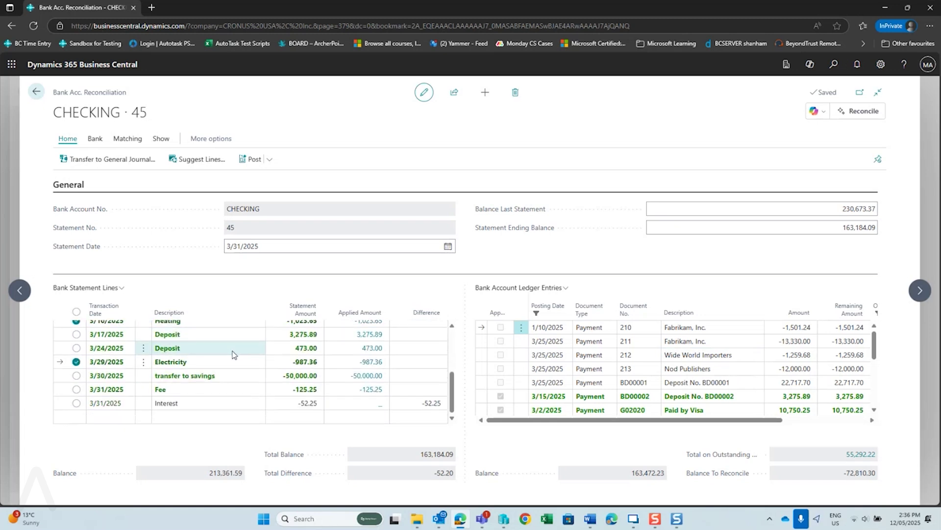
{"action": "scroll", "coordinate": [385, 340], "scroll_direction": "up", "scroll_amount": 4}
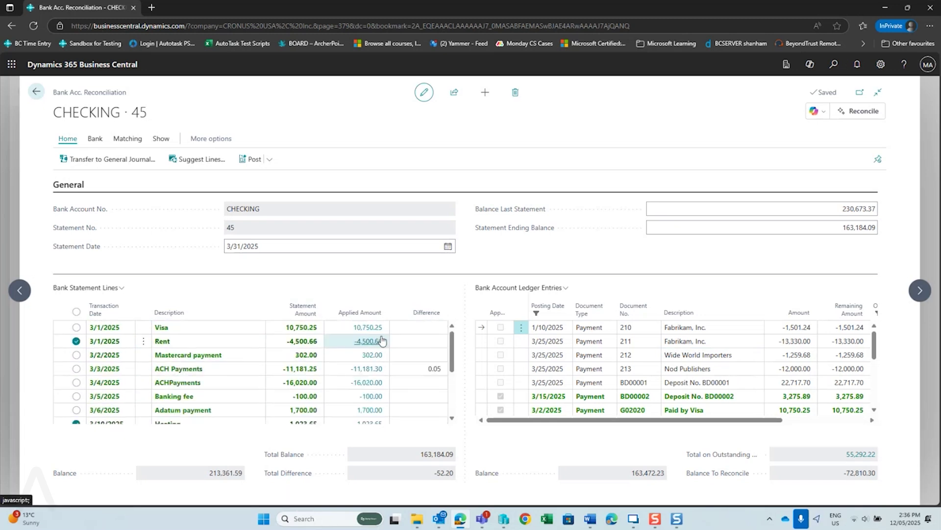